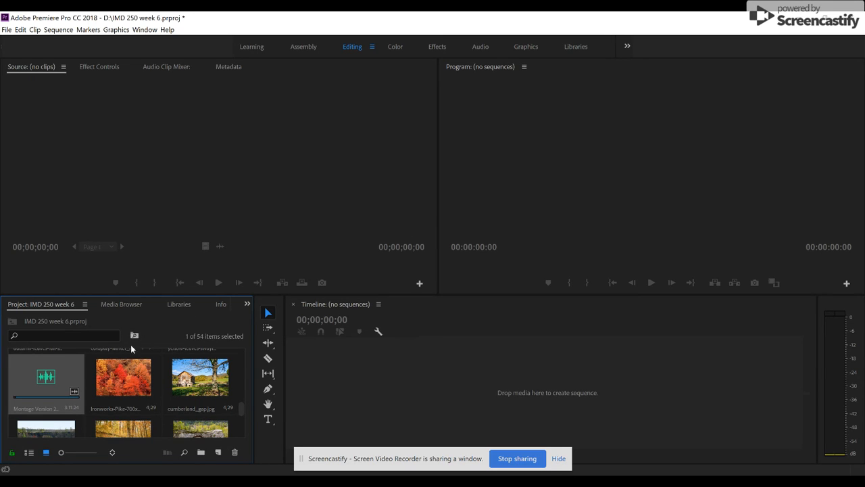
Open the Montage Version 2 audio clip in the Source Monitor and add a marker at 00:00:32:08.
right_click(67, 378)
double_click(22, 381)
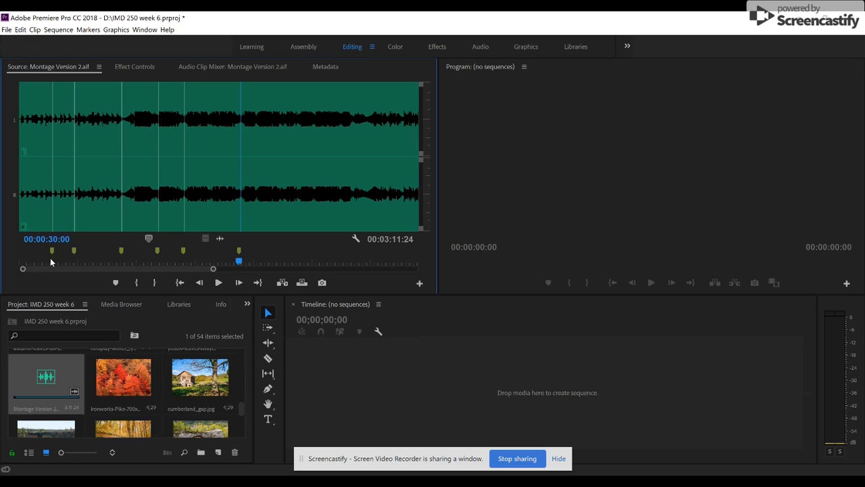
click(218, 282)
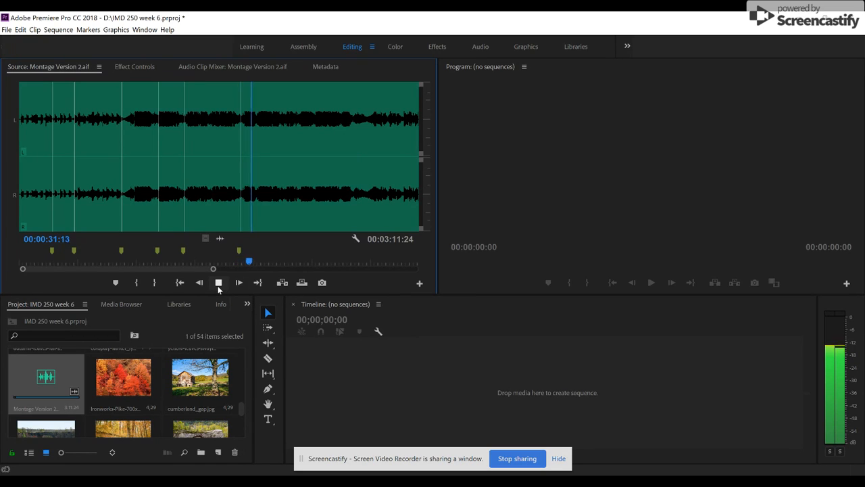
click(219, 283)
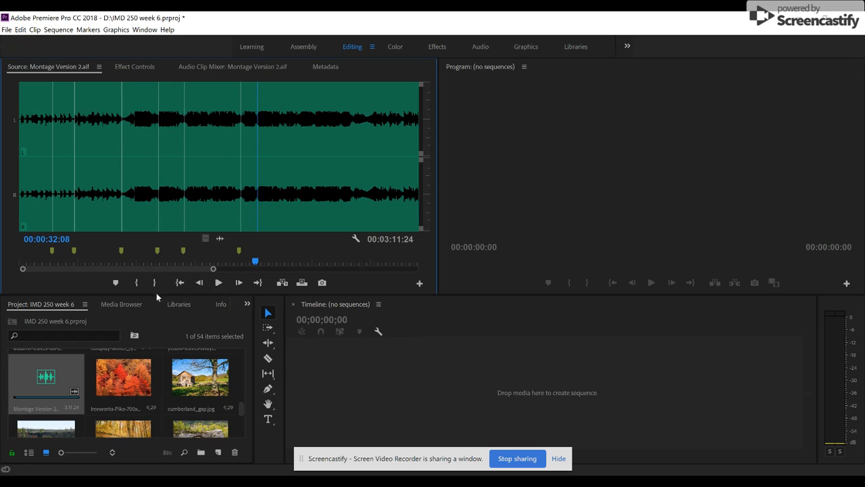
click(116, 283)
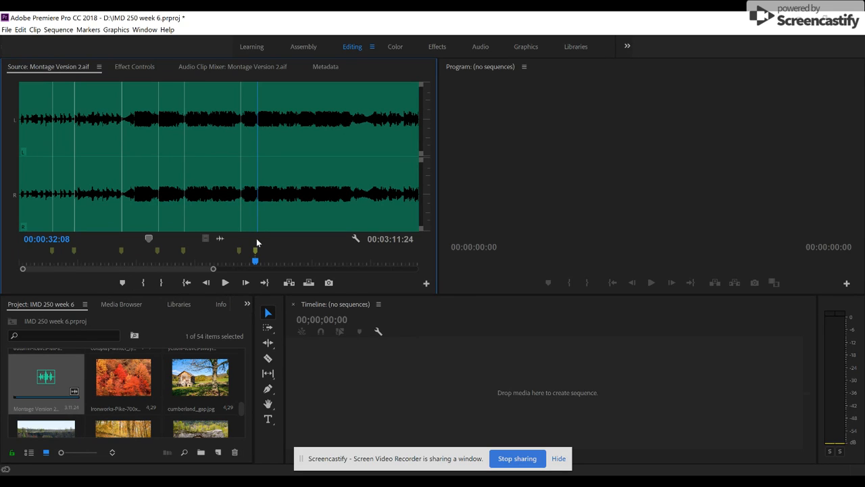
Play the music onward and add markers at 00:00:36:05 and 00:00:38:02.
click(224, 282)
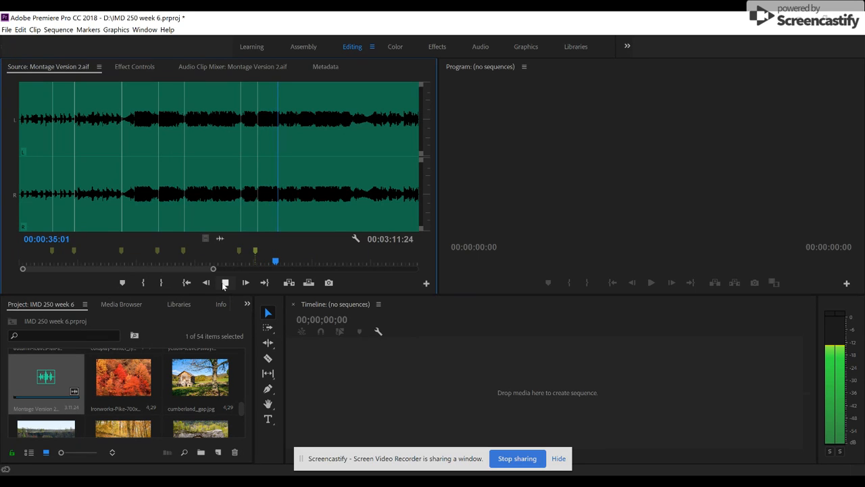
click(224, 282)
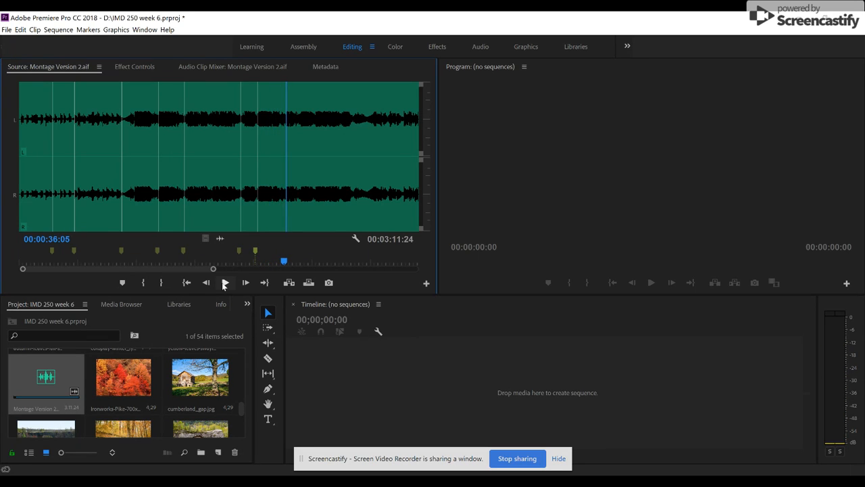
click(123, 285)
key(space)
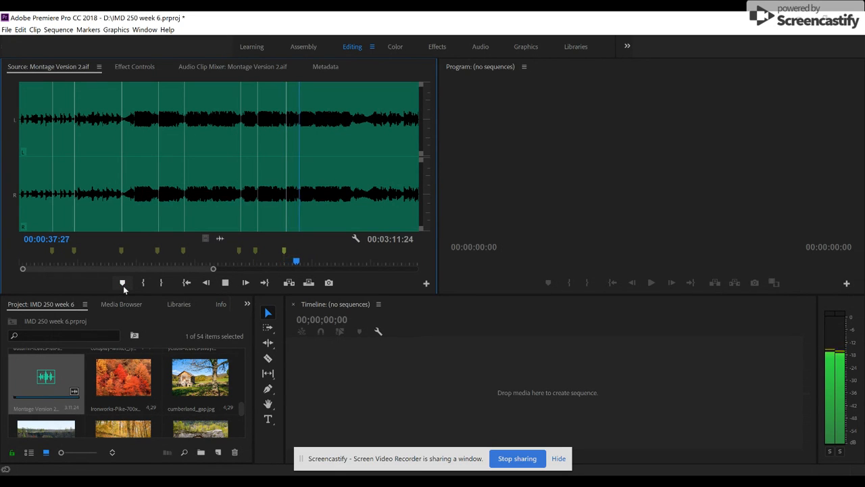
key(space)
click(123, 284)
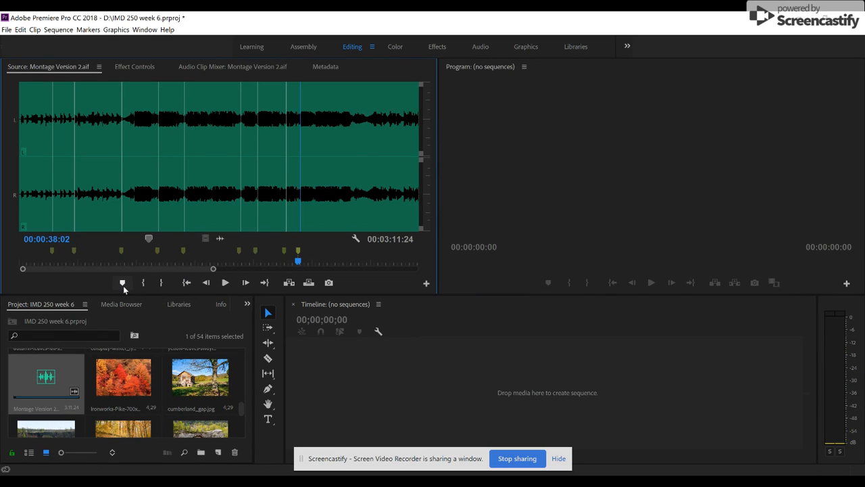
Return the playhead to the marker at 00:00:32:08 and undo the last two added markers.
click(254, 255)
mouse_move(254, 253)
mouse_down()
mouse_move(262, 256)
mouse_move(254, 258)
mouse_up()
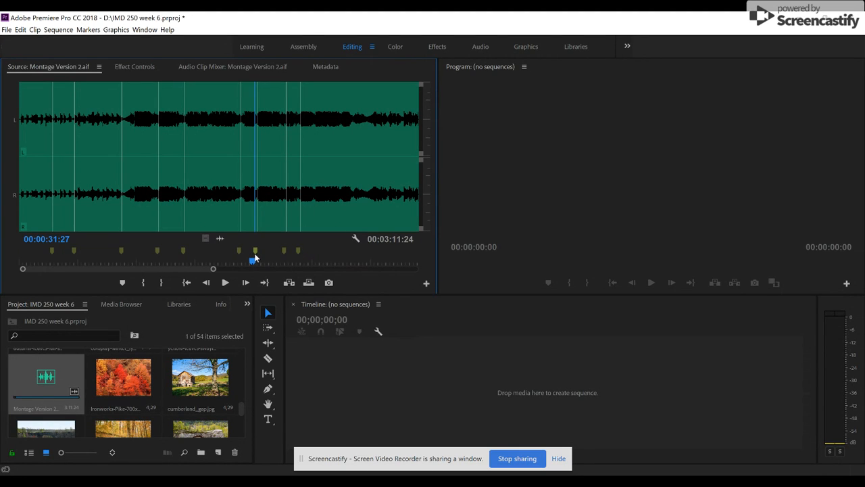
key(shift+m)
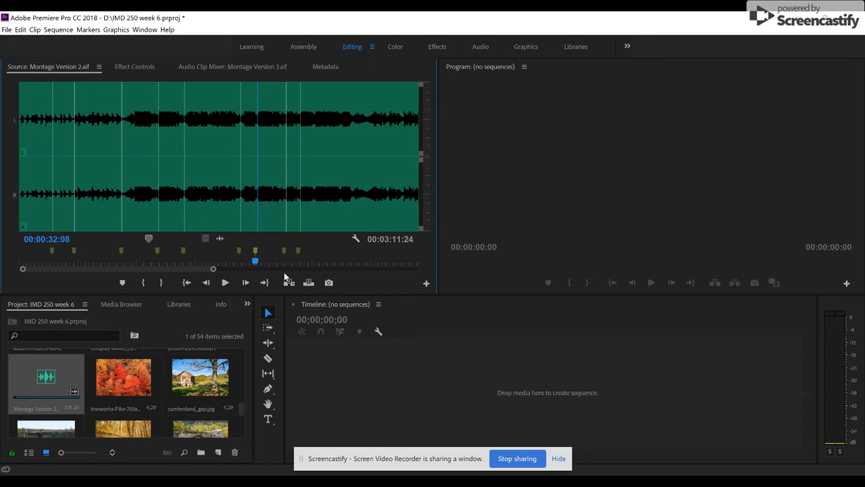
key(ctrl+z)
key(ctrl+z)
key(ctrl+z)
key(ctrl+z)
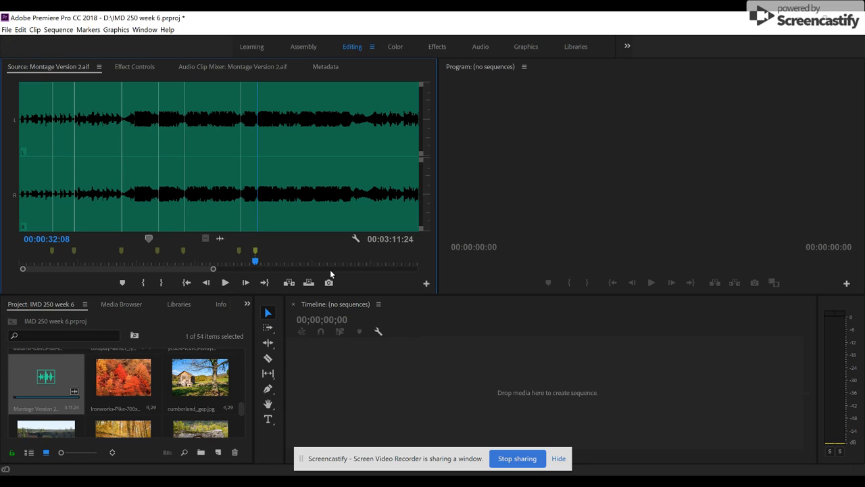
Play the music onward from the last marker and add a marker at 00:00:34:08.
key(space)
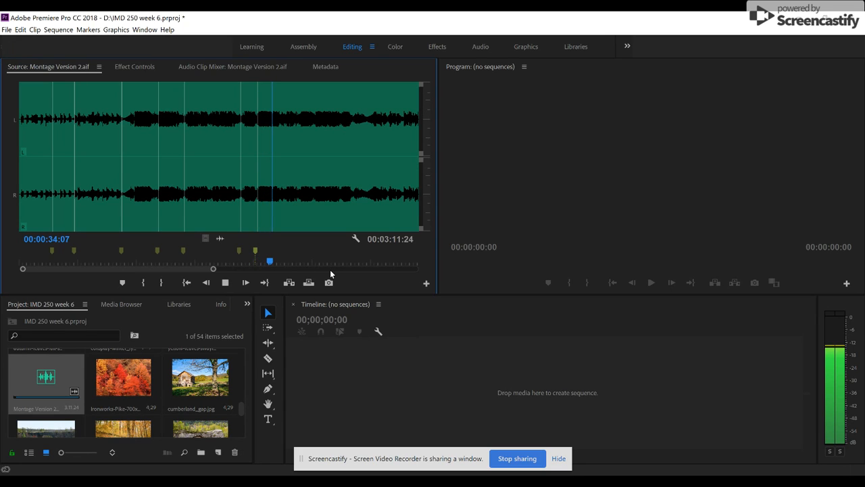
key(space)
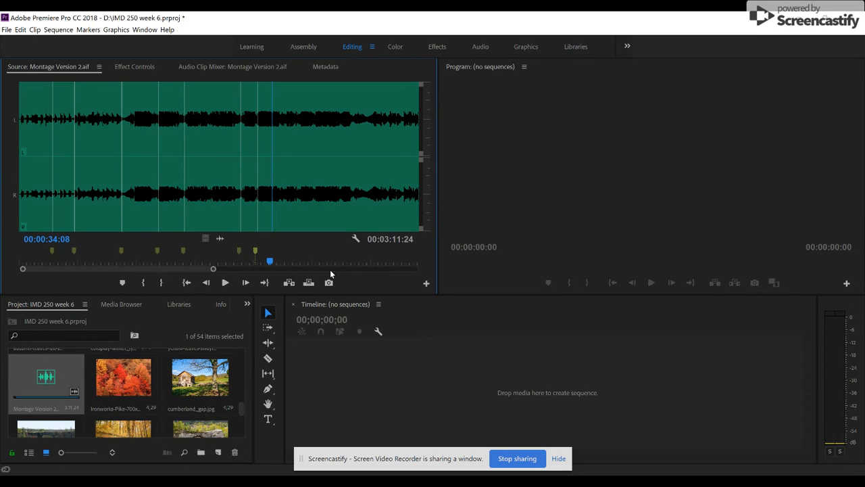
click(127, 284)
Play an earlier part of the music, add a marker at 00:00:25:21 and show the project media again.
drag(202, 126, 195, 126)
key(space)
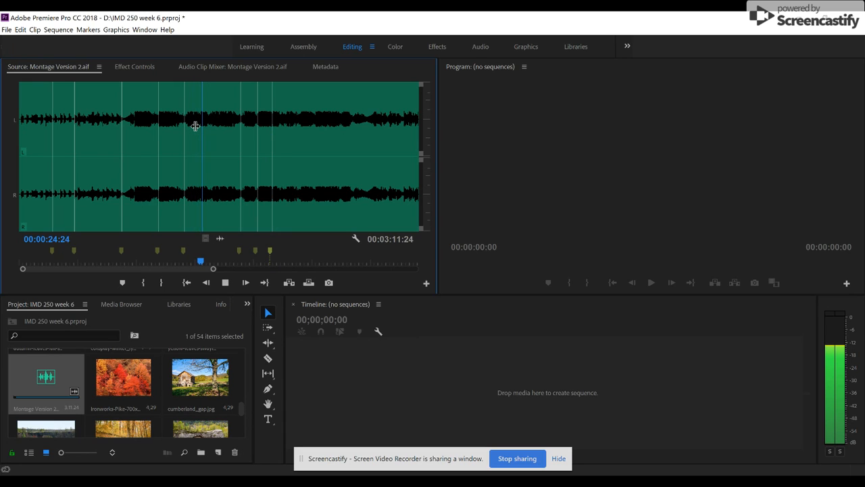
key(space)
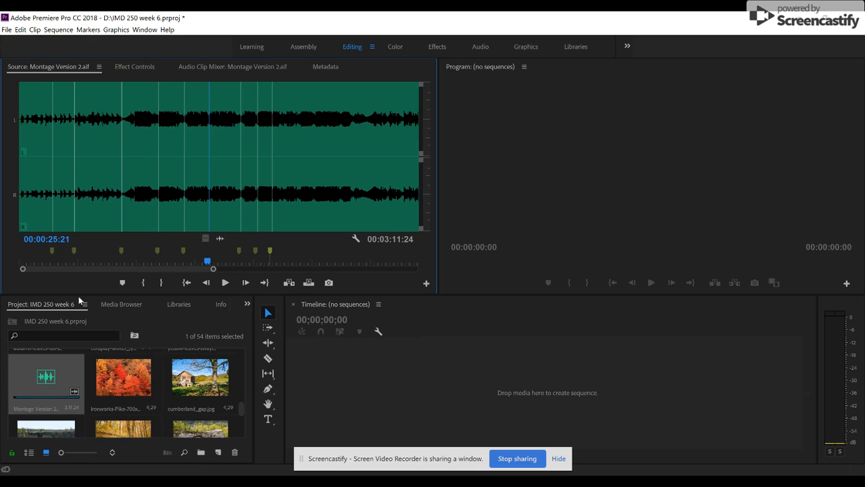
scroll(80, 302, down, 6)
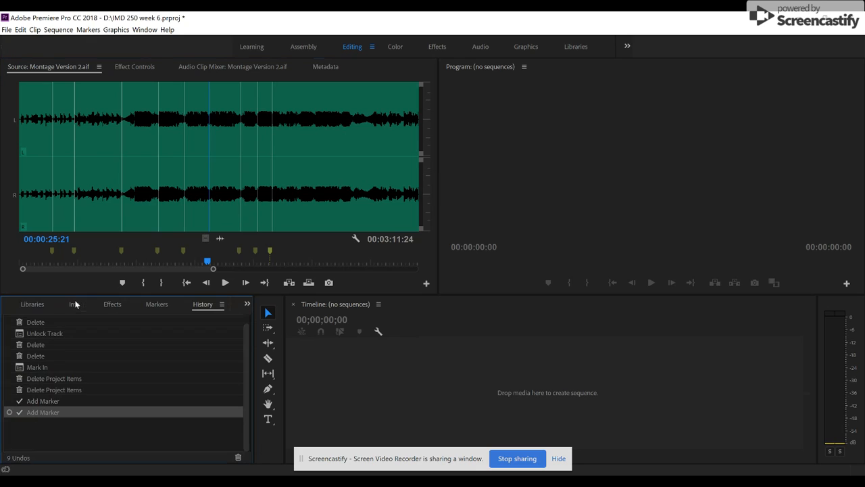
click(123, 283)
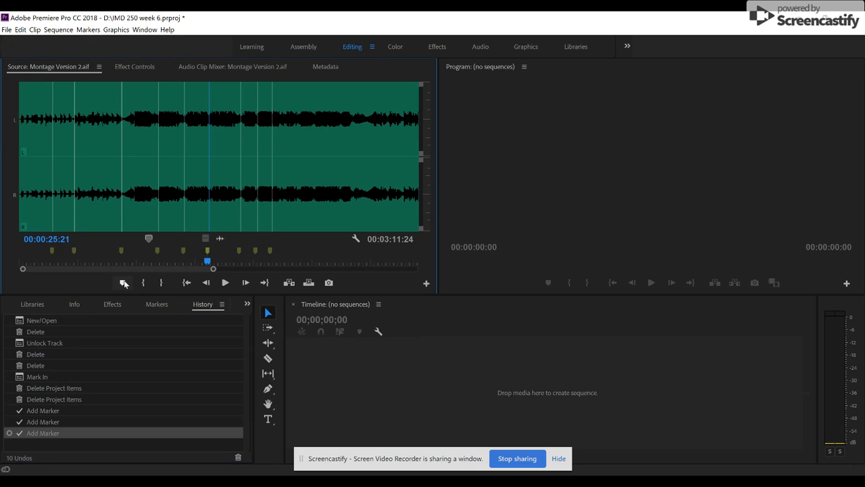
click(257, 322)
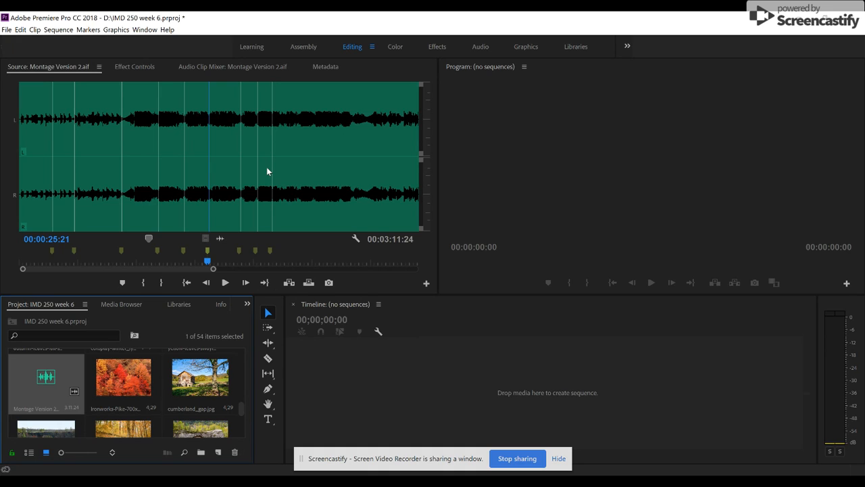
Play the music near its one-minute point and mark the clip's Out point at exactly 00:01:00:00.
drag(291, 265, 393, 268)
key(space)
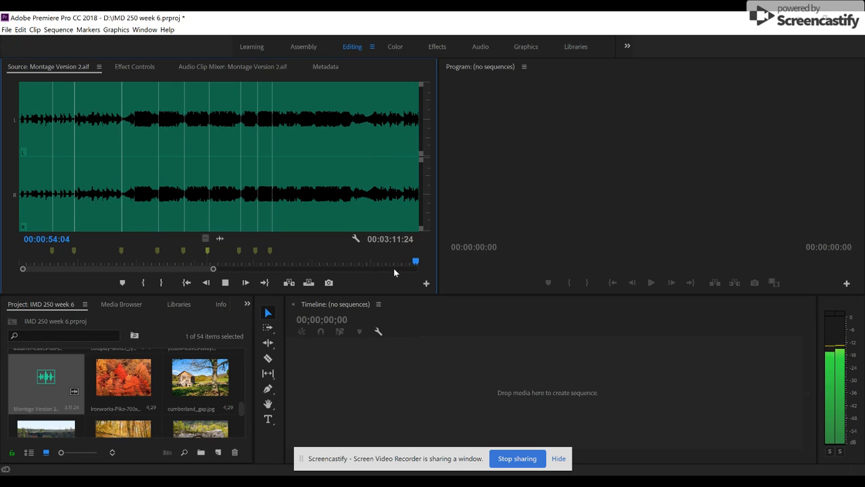
key(space)
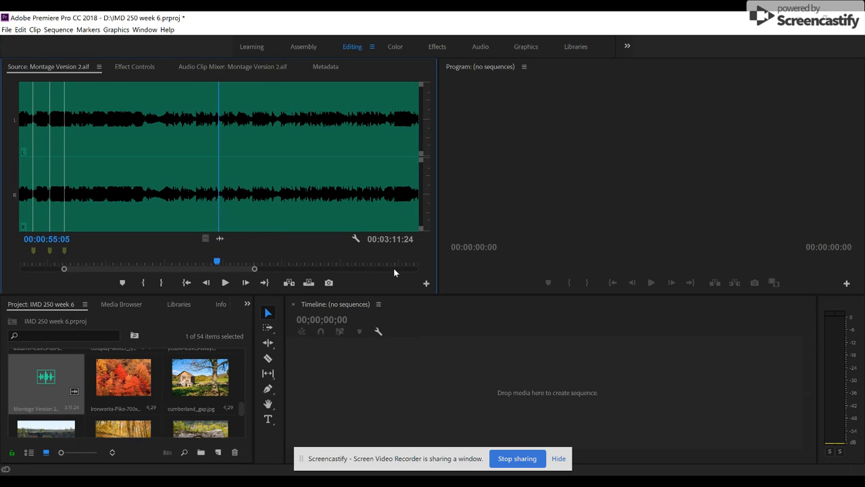
key(space)
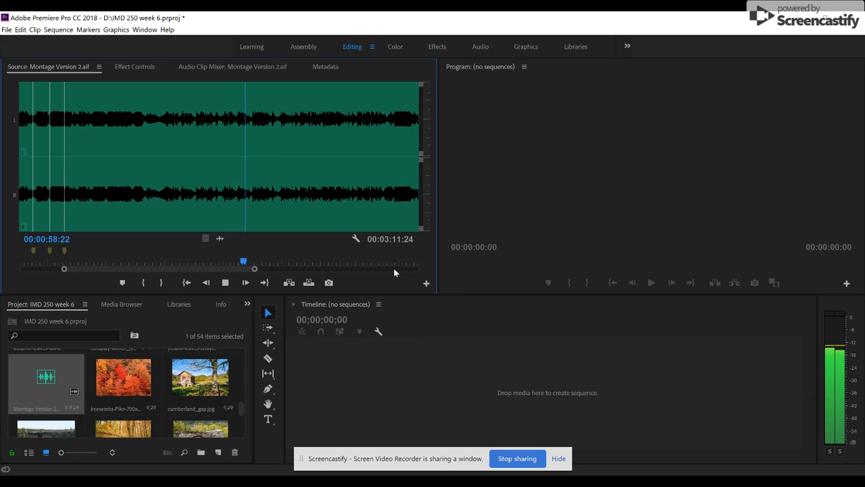
key(space)
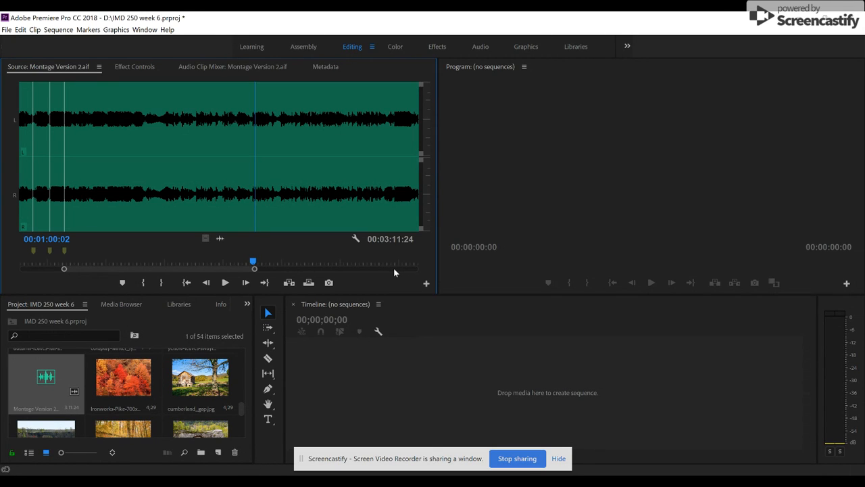
key(Left)
key(Left)
key(Left)
key(Left)
key(Left)
key(Left)
key(Left)
key(Right)
key(Right)
key(Right)
key(Right)
key(Right)
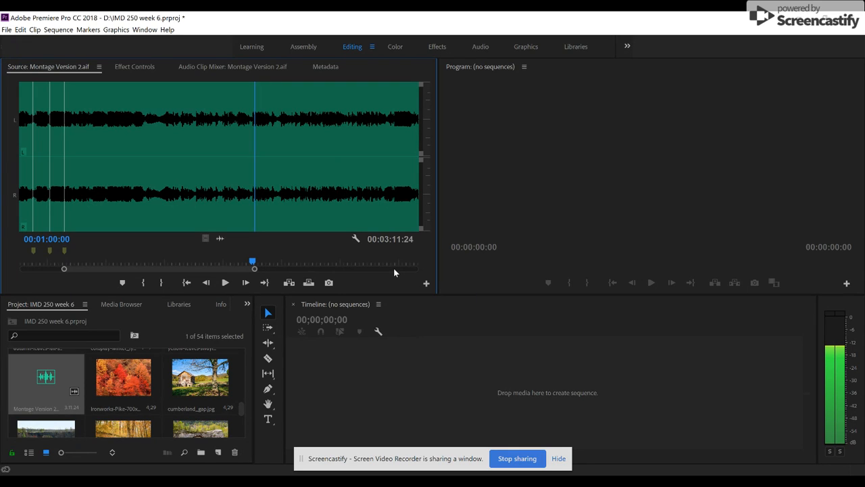
key(o)
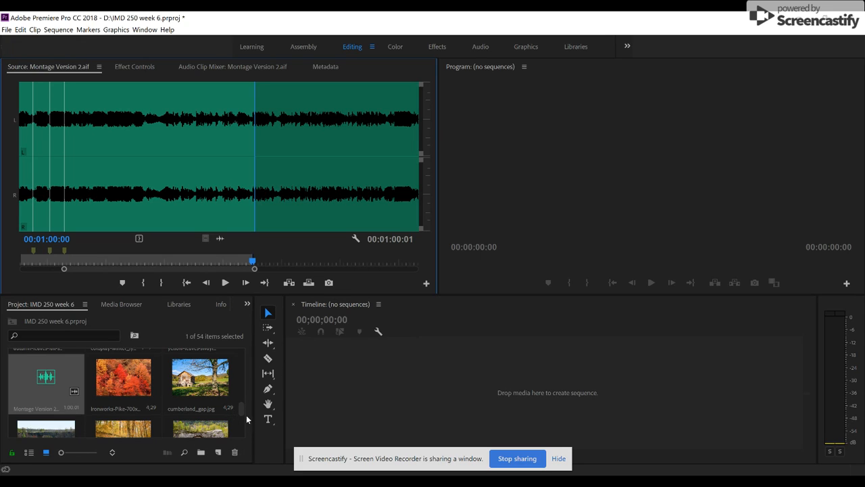
Open the yellow-leaves-swaying video clip and mark a 00:00:06:04 range with In near its start and Out at 00:00:07:23.
scroll(242, 411, up, 1)
scroll(242, 411, up, 1)
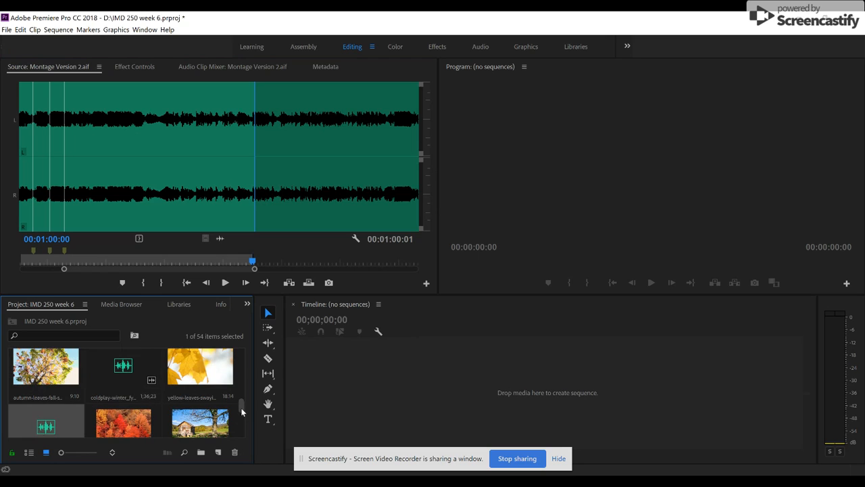
double_click(192, 376)
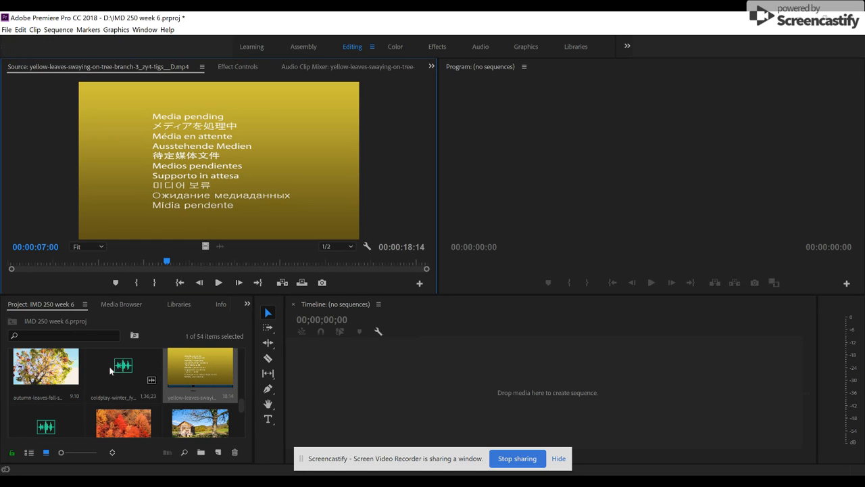
click(49, 261)
click(24, 264)
click(16, 264)
key(space)
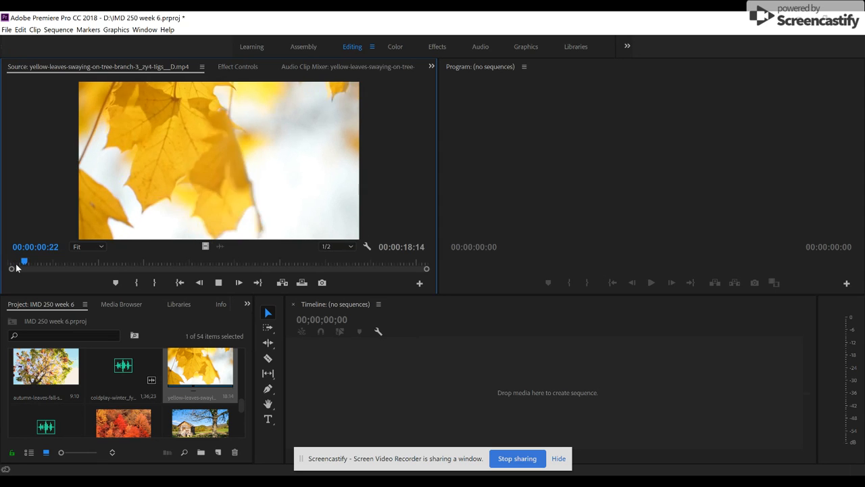
key(space)
key(space)
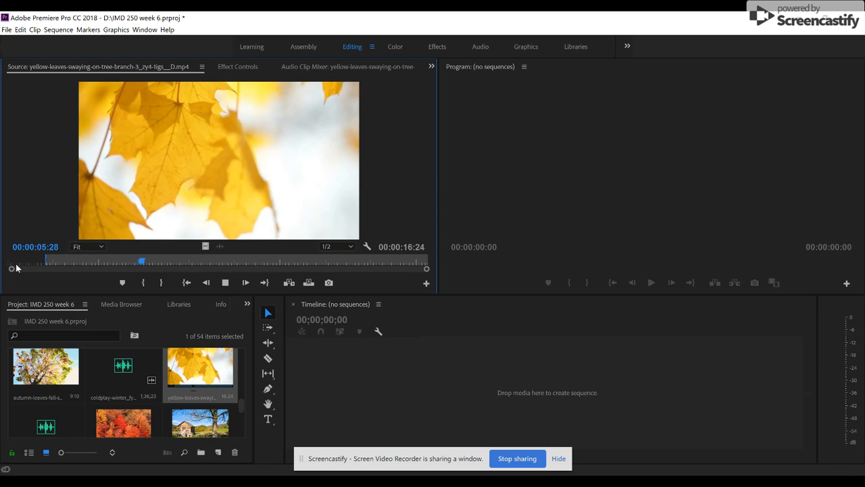
key(space)
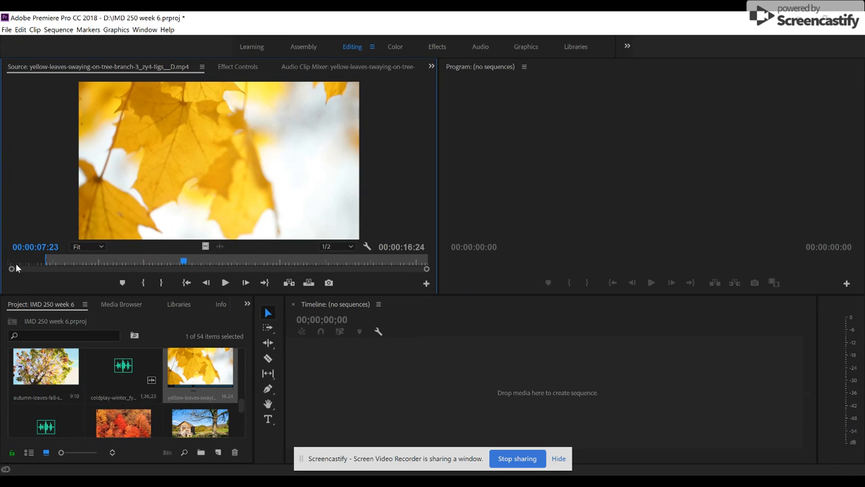
key(o)
Create a new sequence from the trimmed yellow-leaves-swaying clip.
click(214, 381)
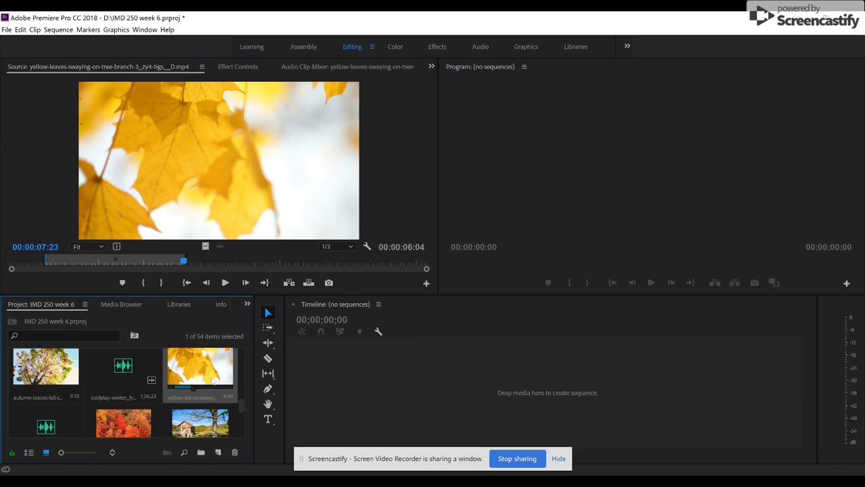
right_click(213, 380)
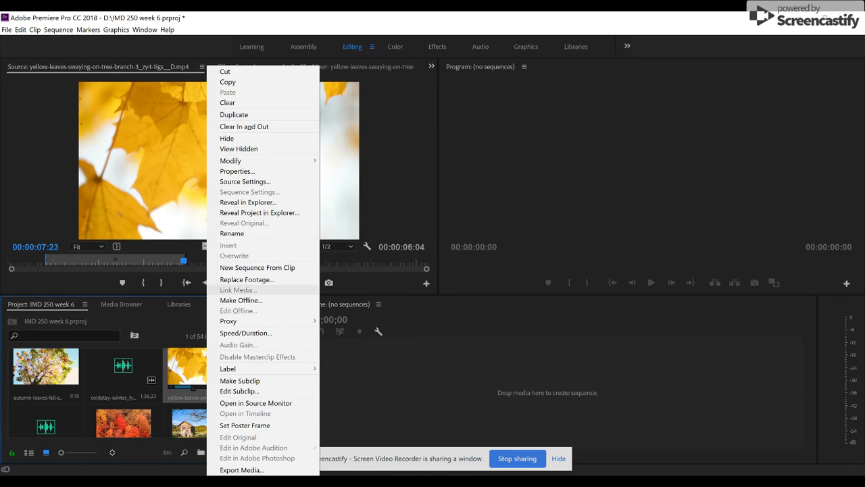
click(277, 267)
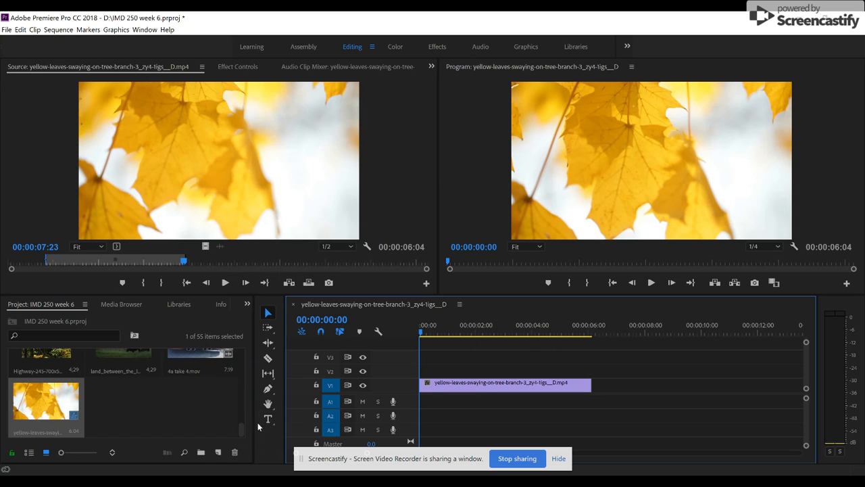
Open the trimmed Montage Version 2 music and overwrite it onto audio track A1 from the start of the sequence.
drag(242, 435, 241, 411)
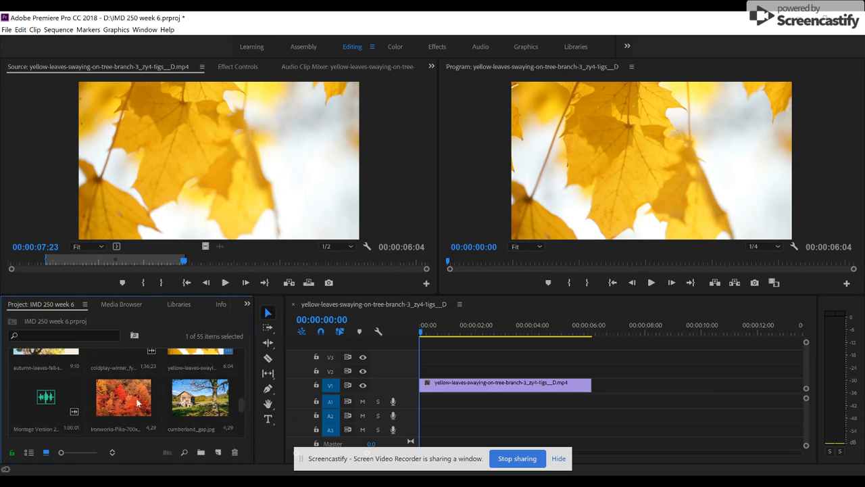
double_click(68, 392)
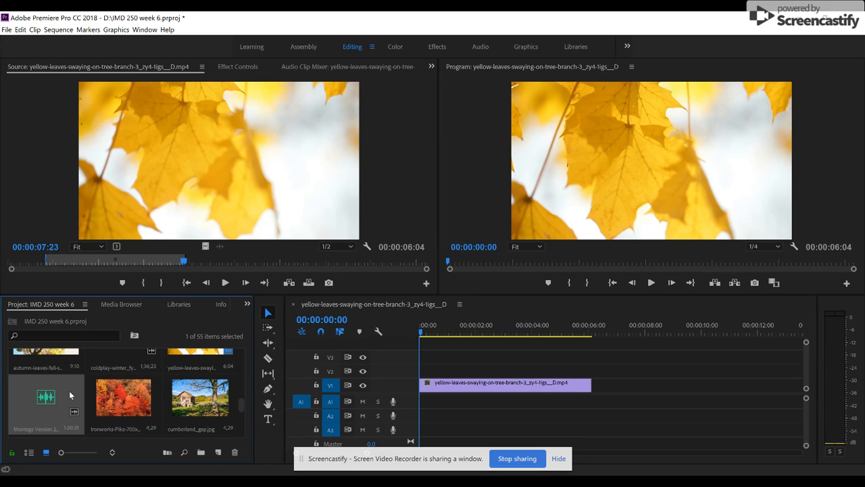
click(302, 283)
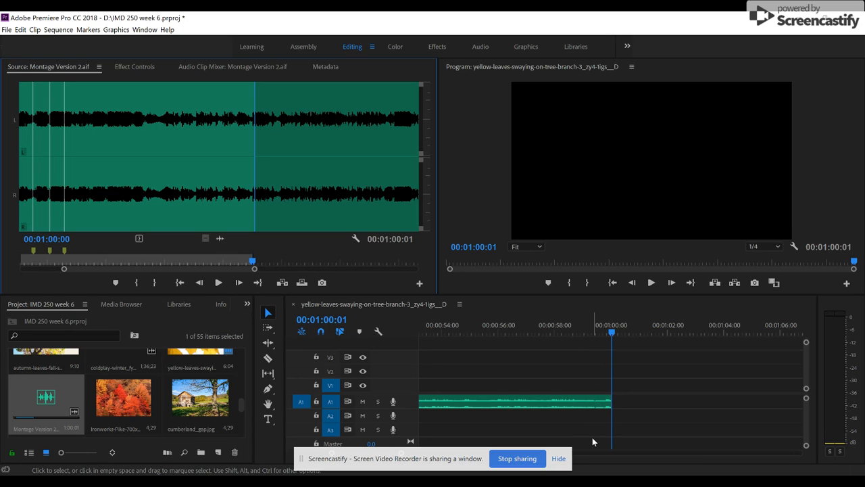
key(Left)
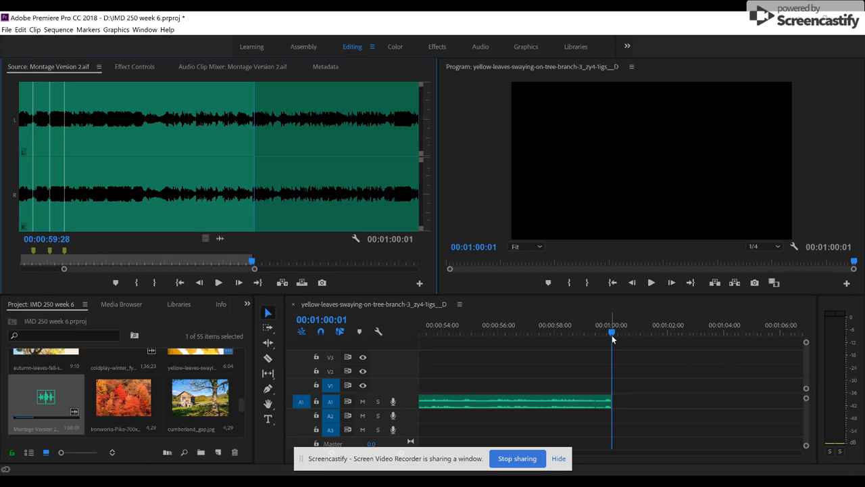
Apply the default audio transition to the end of the music clip on A1 and play the fade.
click(650, 328)
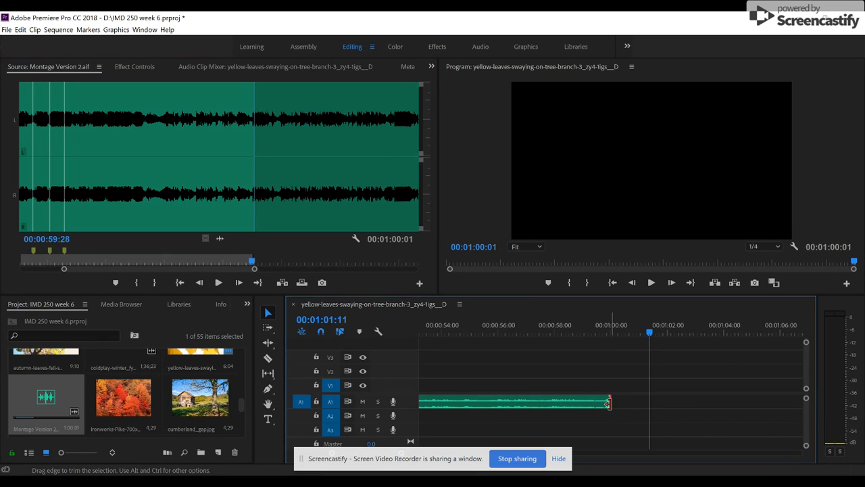
right_click(607, 403)
click(649, 399)
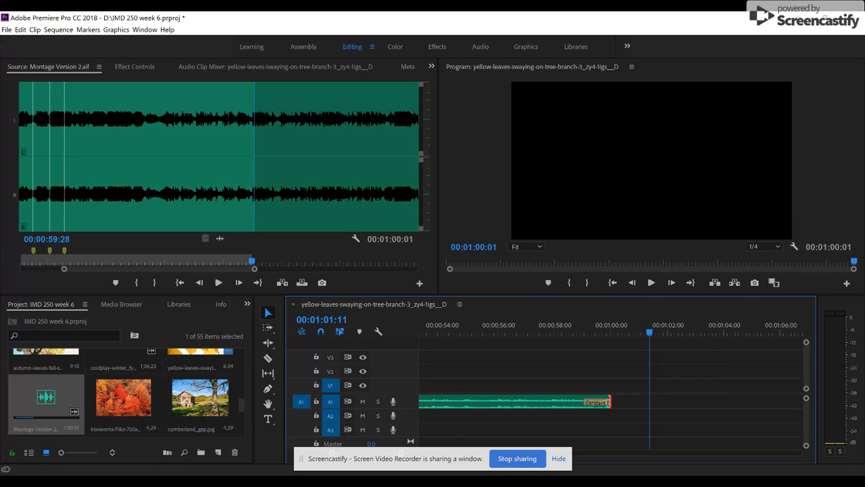
click(558, 459)
drag(401, 453, 420, 468)
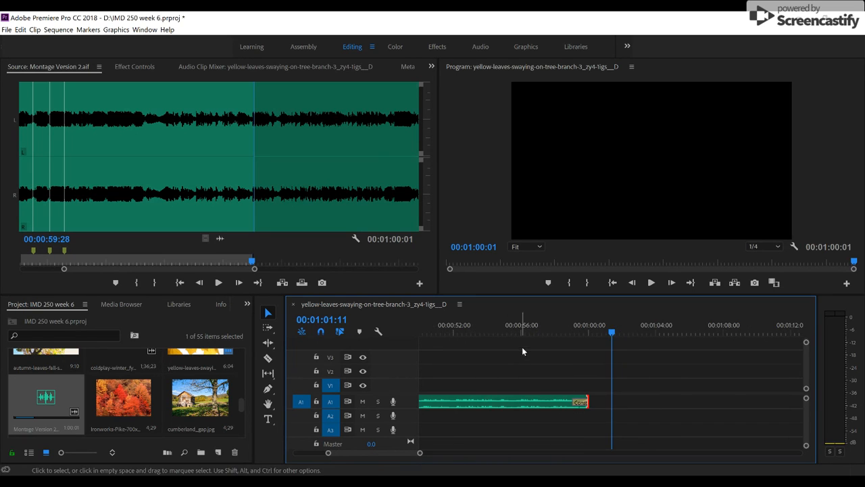
click(558, 328)
key(space)
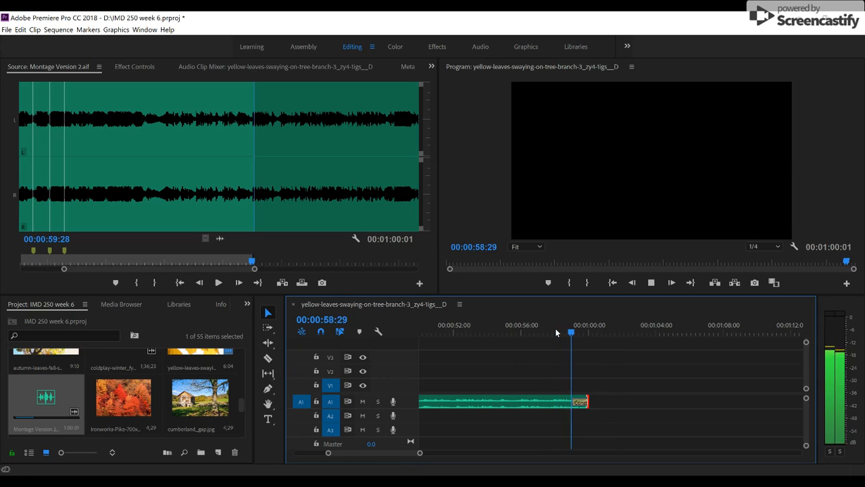
key(space)
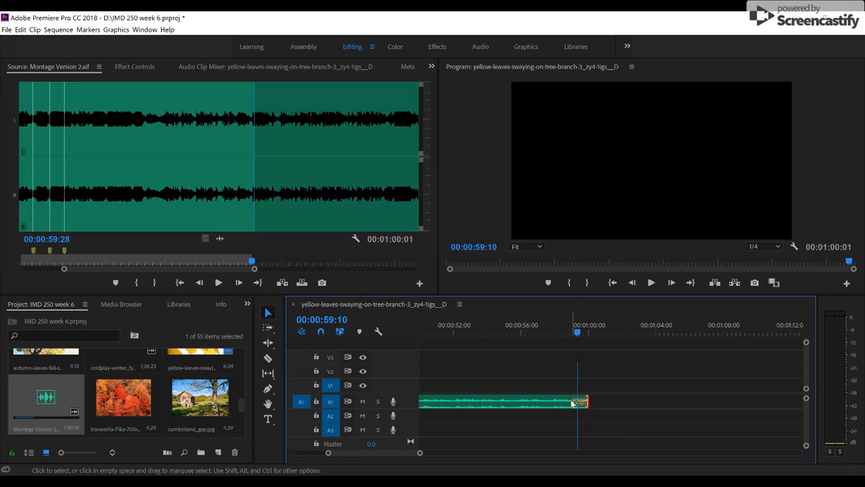
Lengthen the Constant Power fade at the music's end to a little over two seconds and play it from 00:00:56:24.
click(576, 402)
drag(576, 401, 549, 401)
click(536, 326)
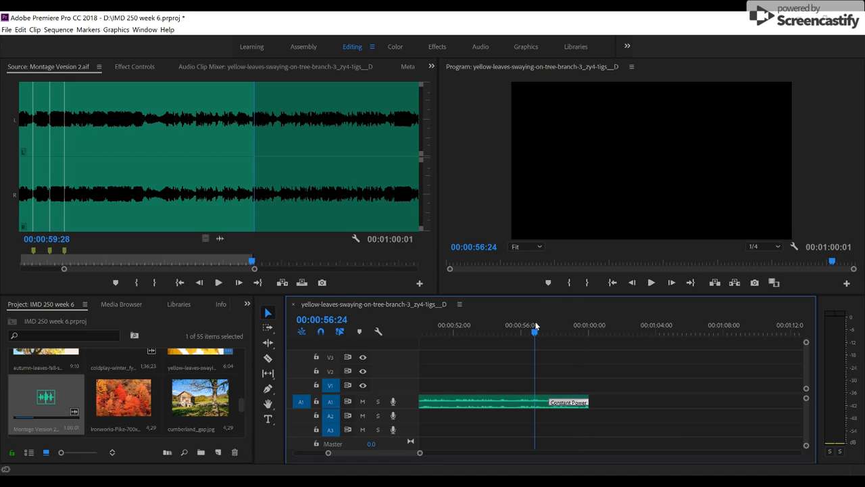
key(space)
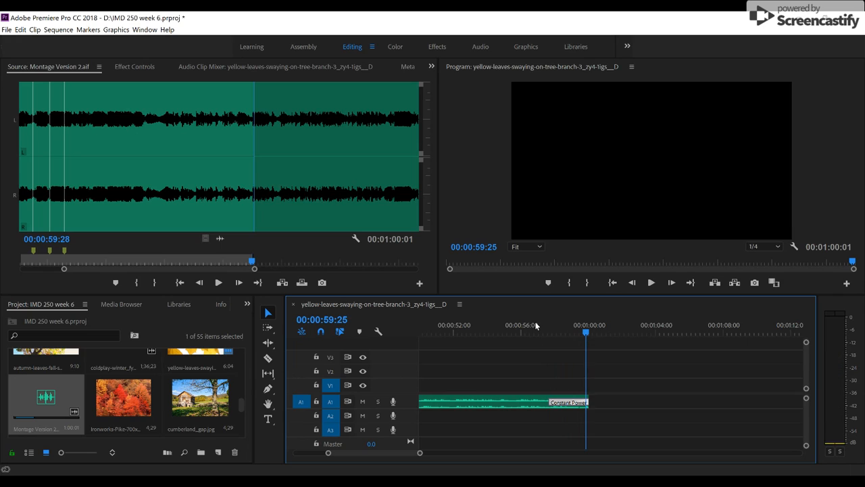
key(Right)
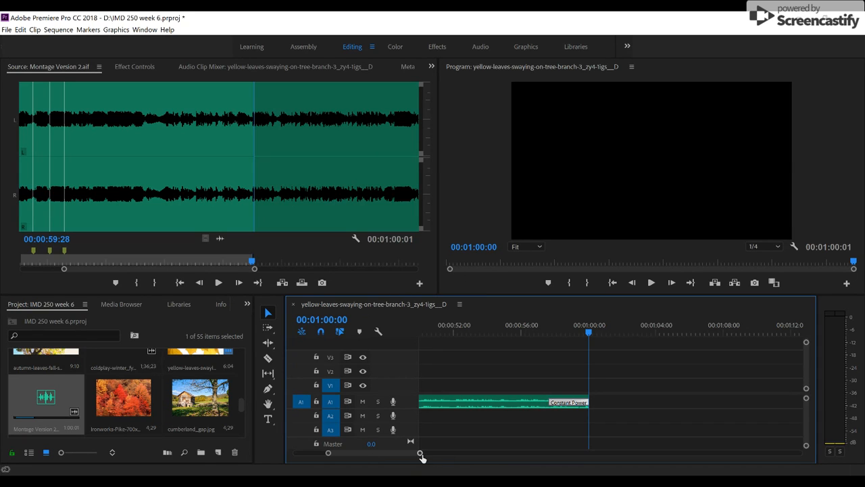
Play the sequence from its start and mark an In point at 00:00:04:21 and an Out point at 00:00:07:20.
drag(420, 453, 555, 452)
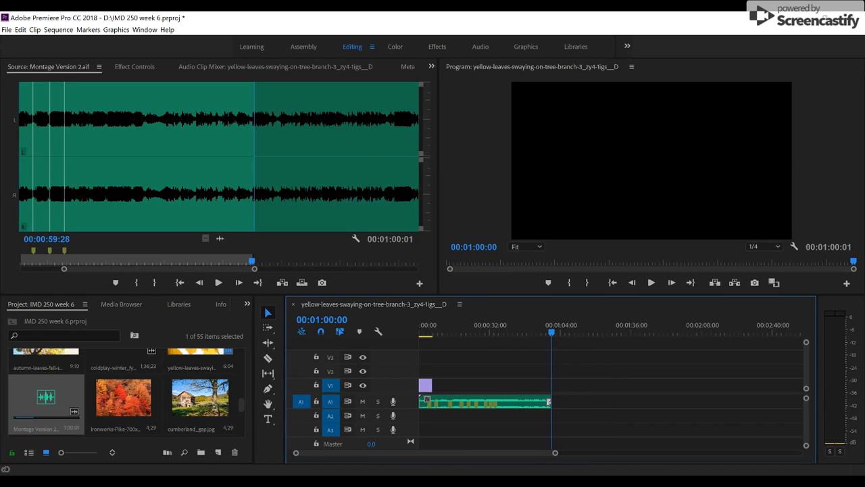
drag(449, 335, 291, 368)
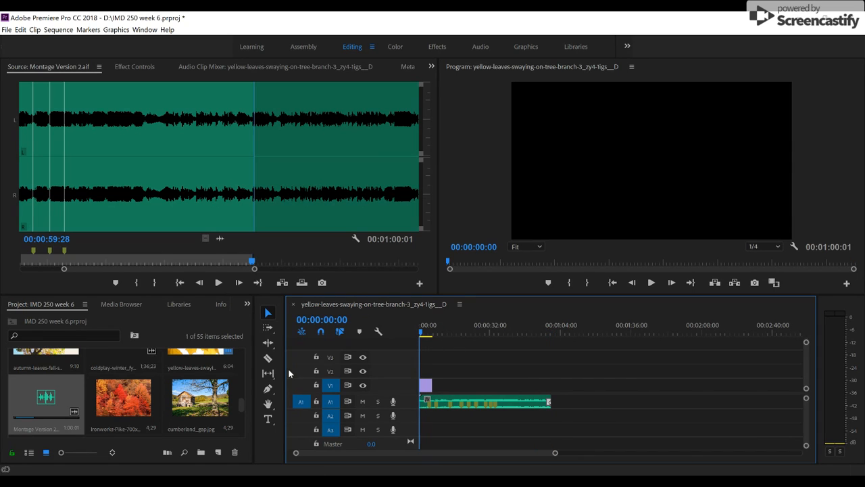
drag(555, 452, 451, 469)
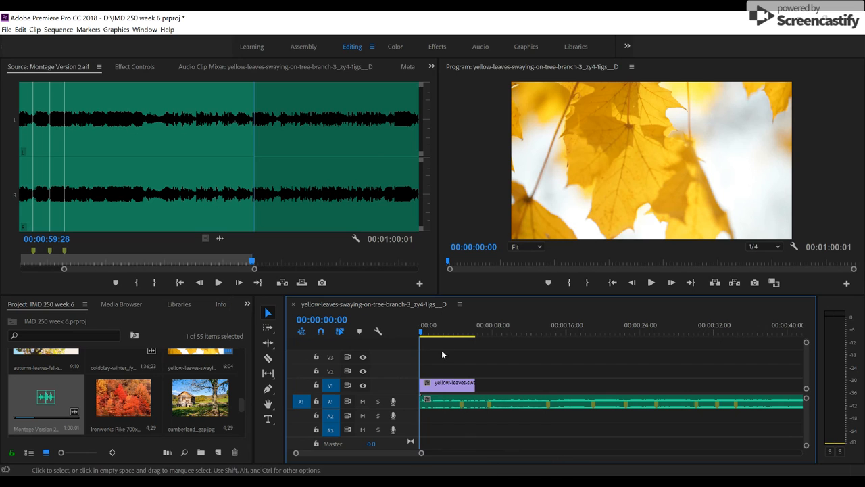
key(space)
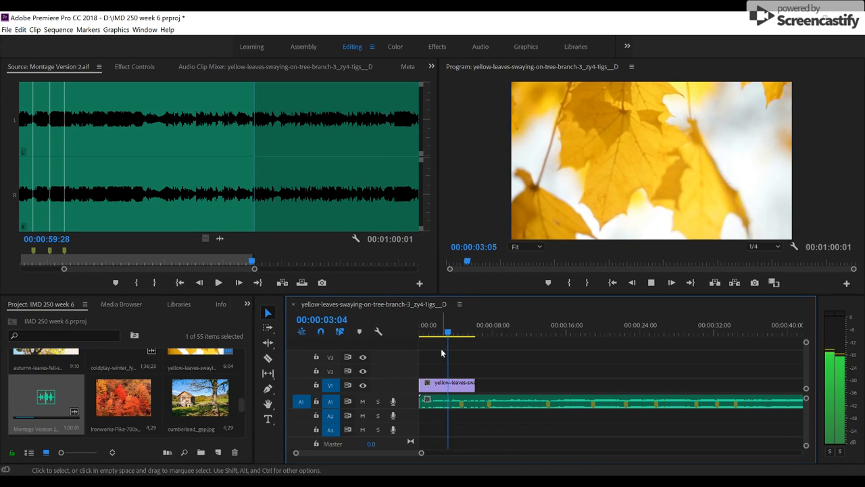
key(space)
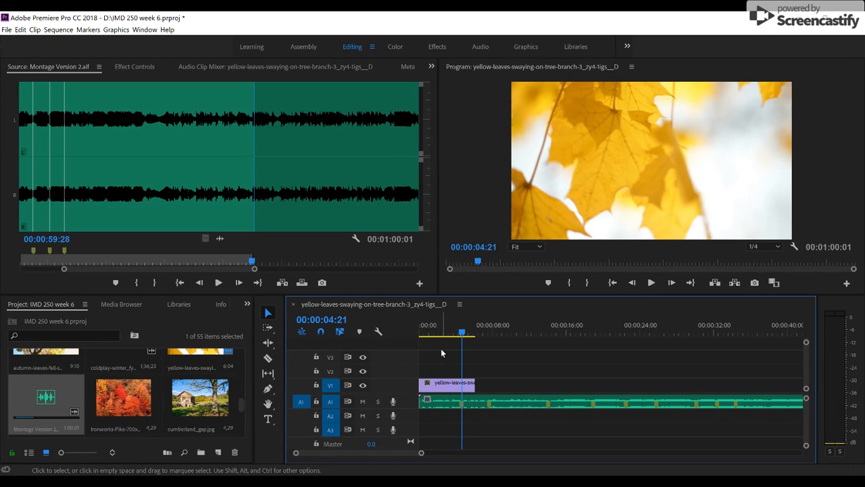
key(space)
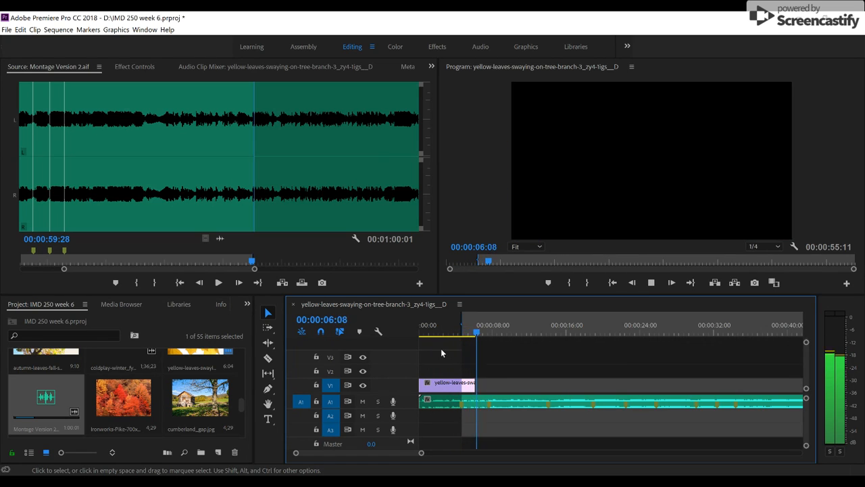
key(space)
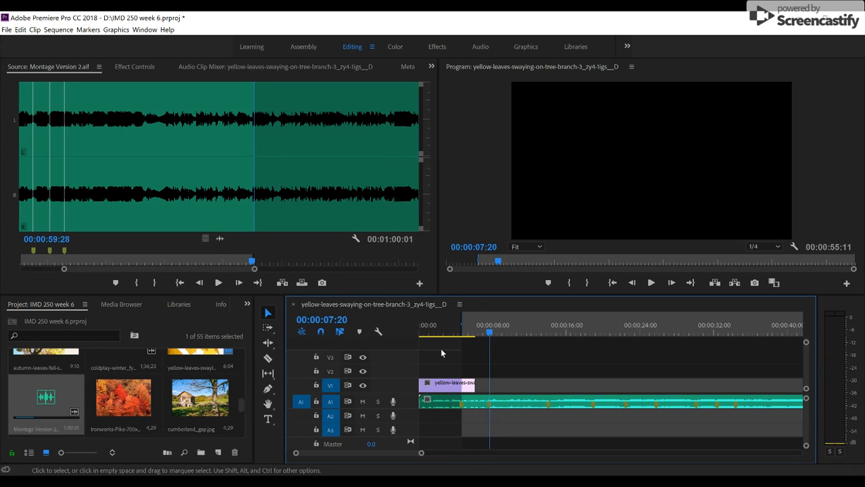
key(o)
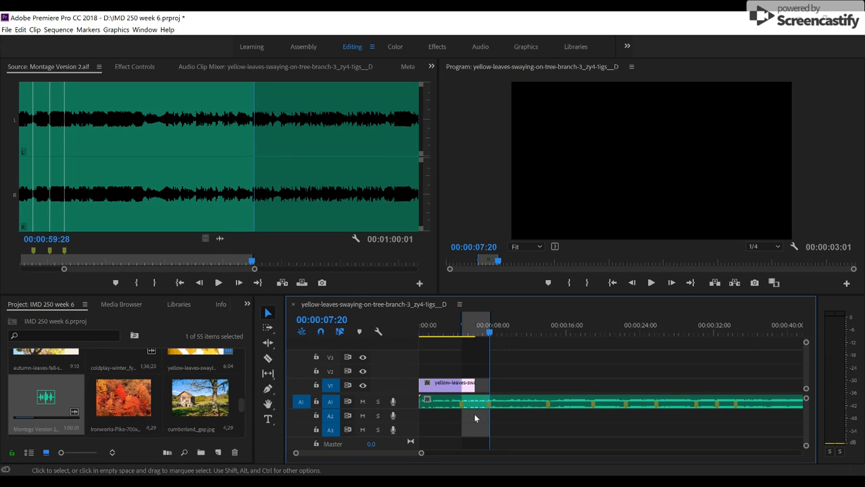
Open the slow-motion autumn-leaves-fall-season clip from the project media and mark its Out point at 00:00:09:33.
click(242, 403)
scroll(242, 404, up, 1)
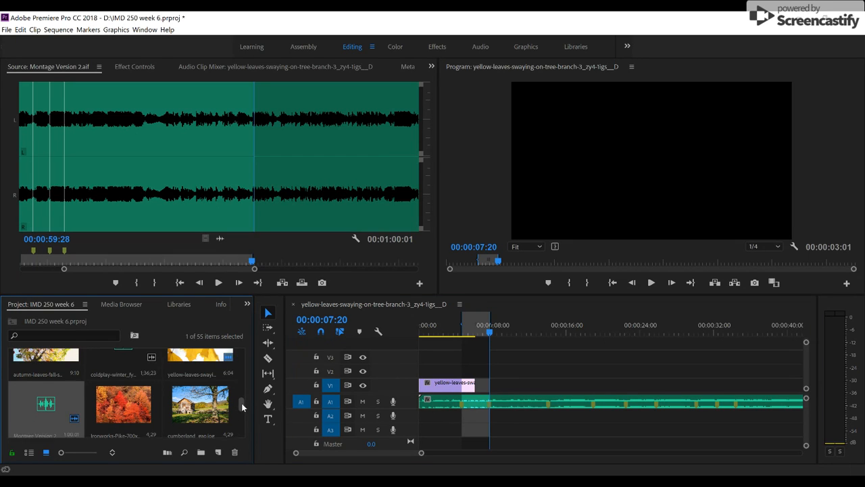
drag(241, 403, 238, 393)
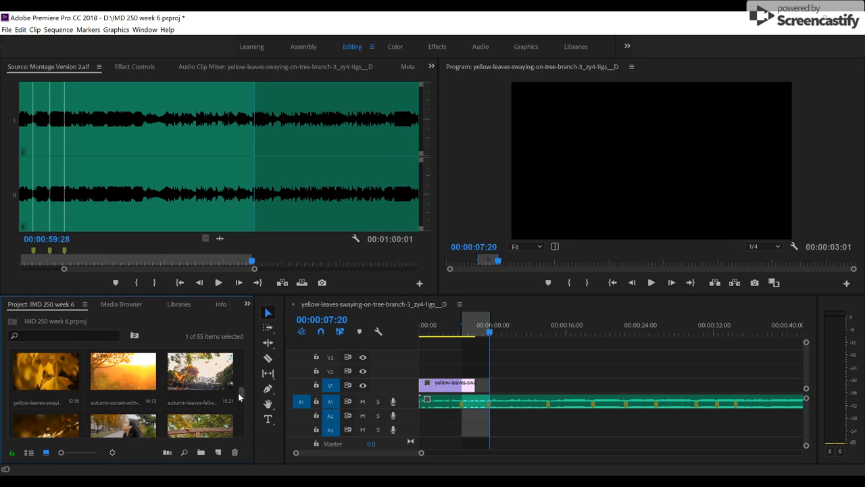
double_click(185, 368)
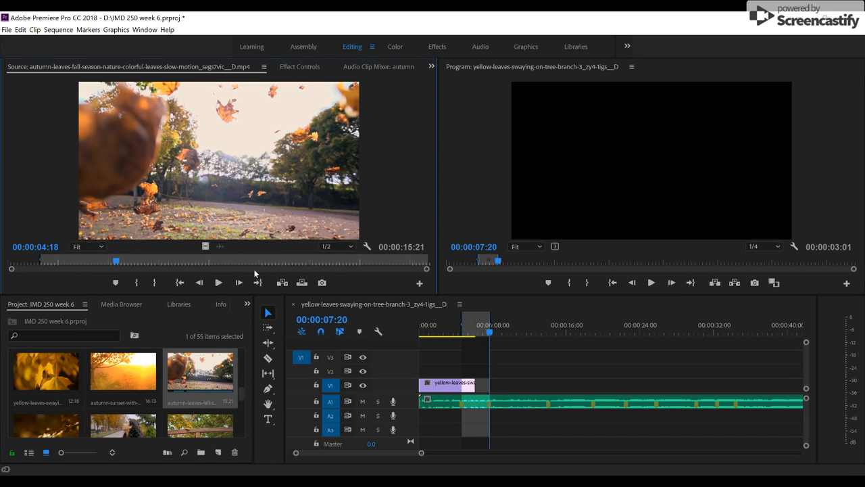
drag(39, 263, 249, 265)
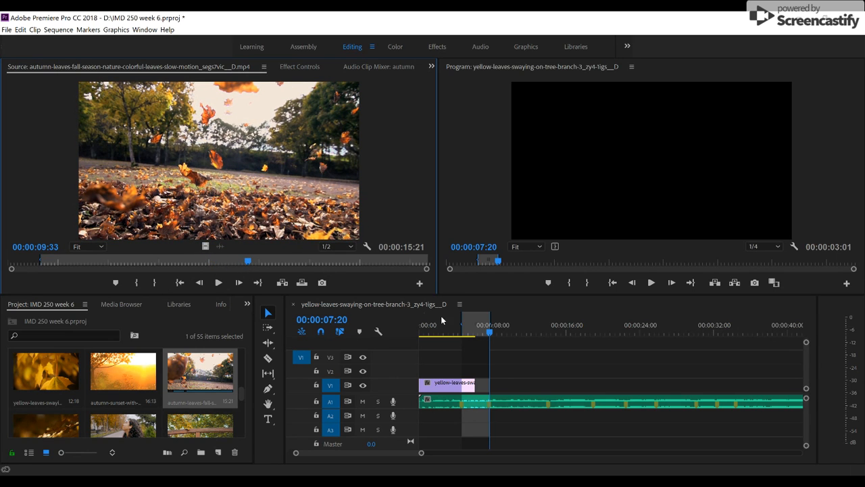
click(155, 283)
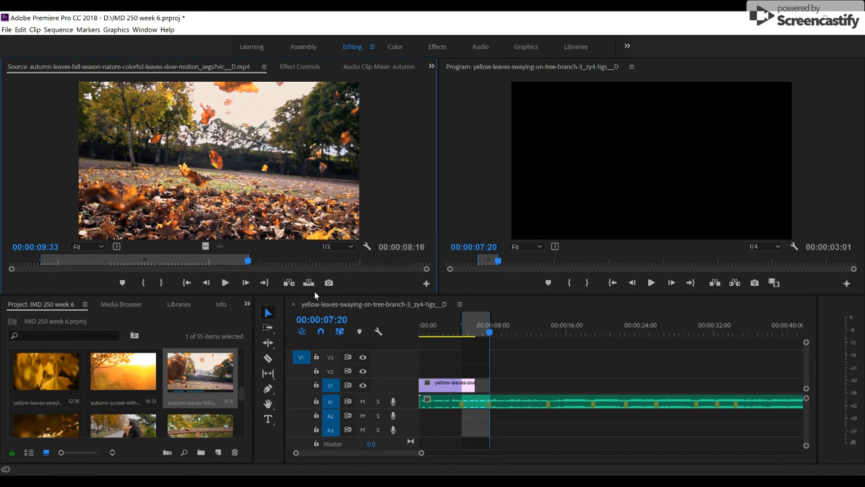
click(309, 283)
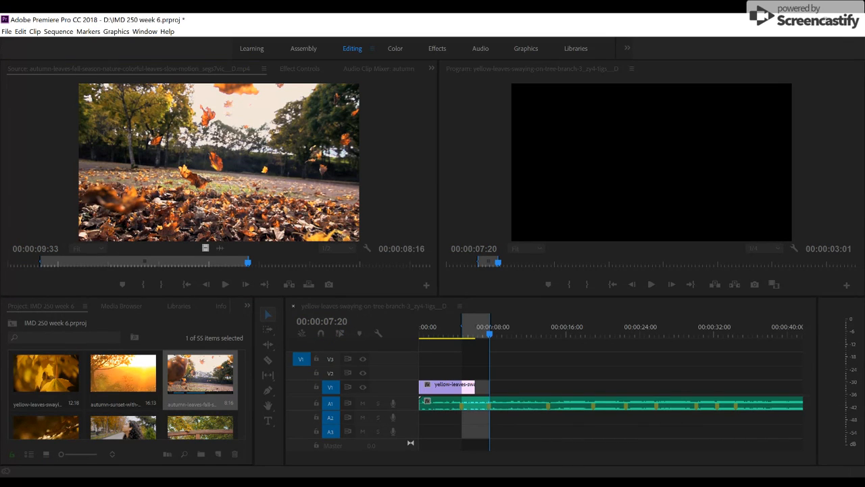
click(486, 198)
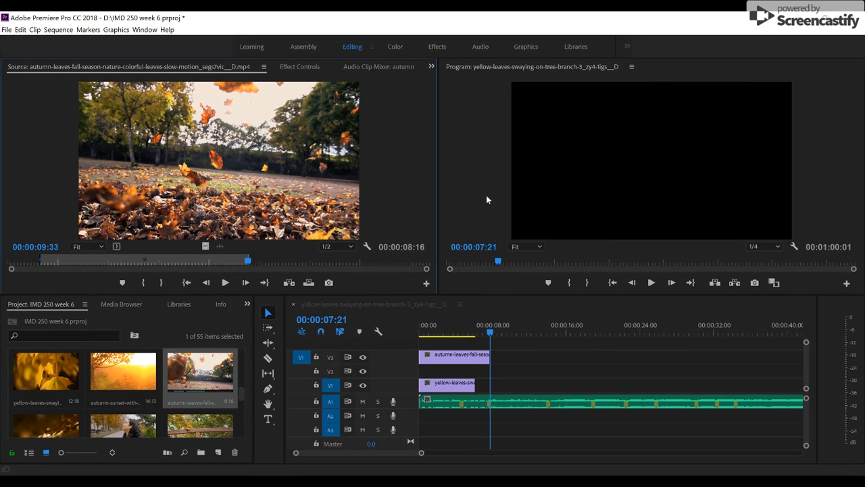
key(ctrl+z)
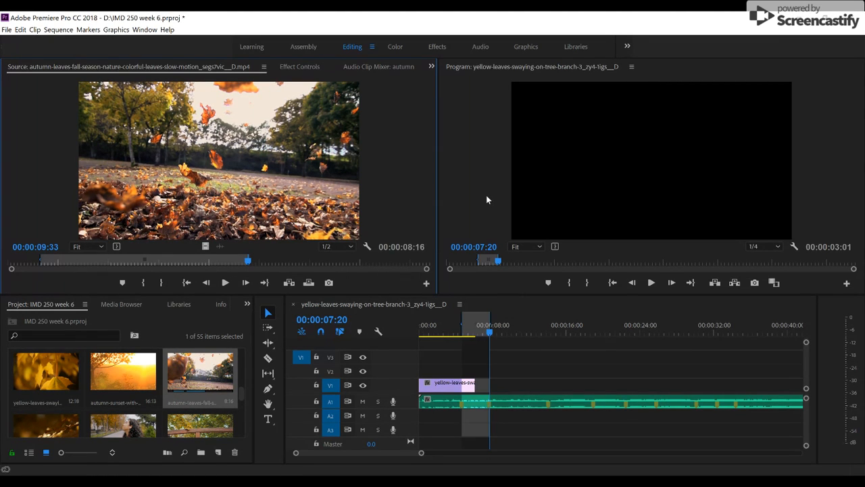
Overwrite the falling-leaves clip into the marked sequence range on track V3 and apply the default transition to its start.
click(308, 282)
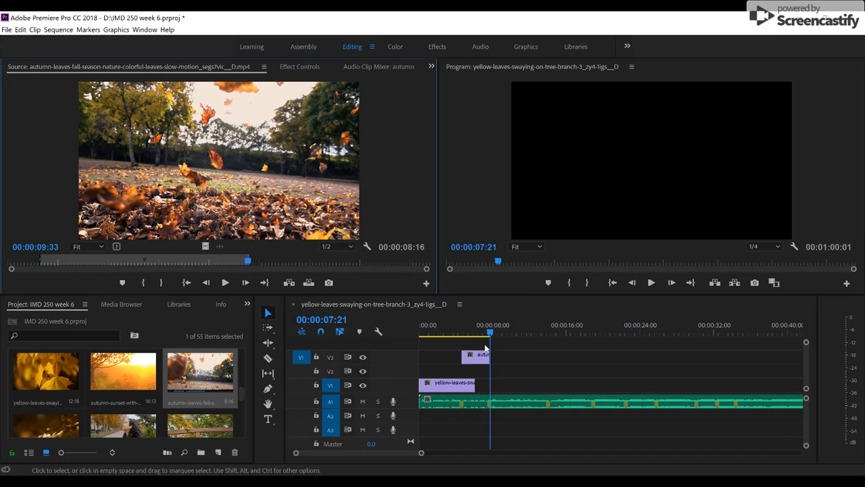
right_click(467, 357)
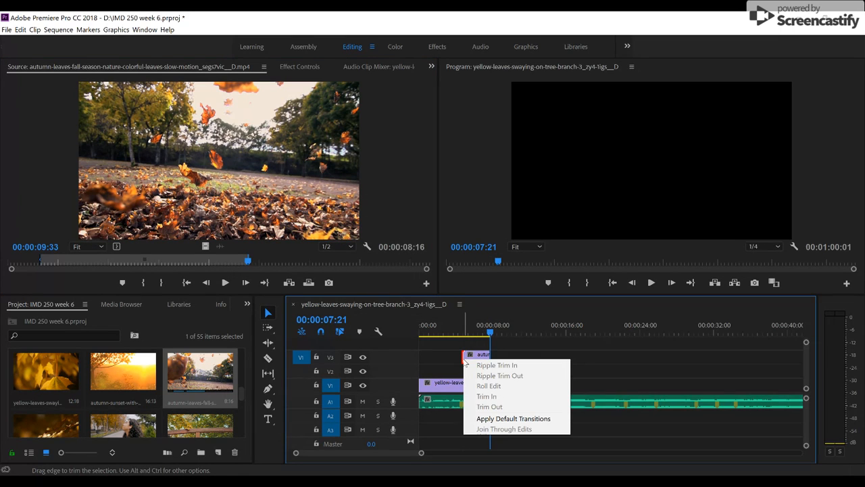
click(491, 418)
Play the sequence from 00:00:03:05 through the new clip to review the transition against the music.
click(449, 333)
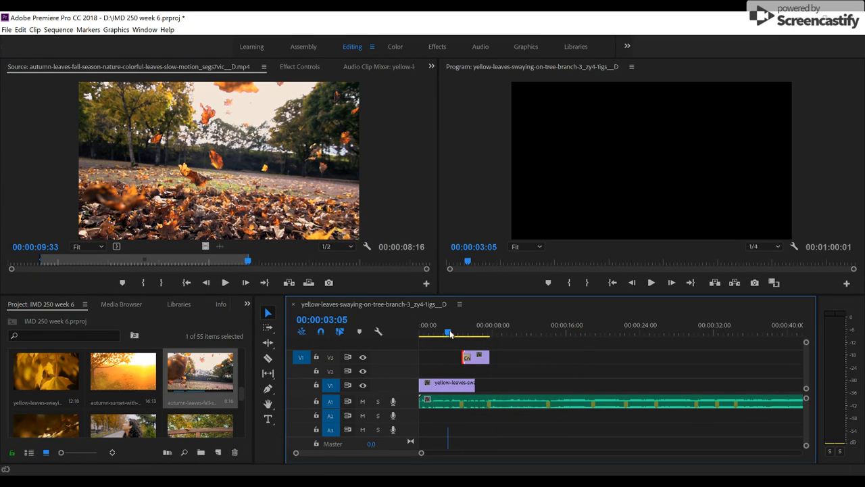
key(space)
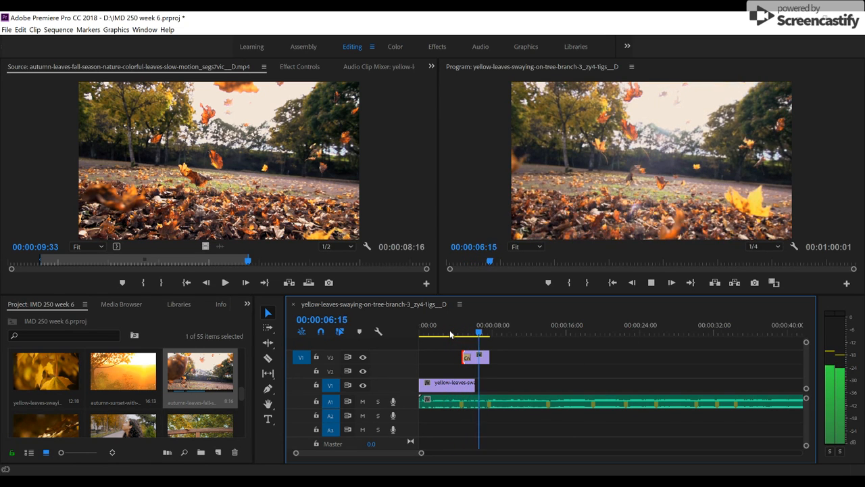
key(space)
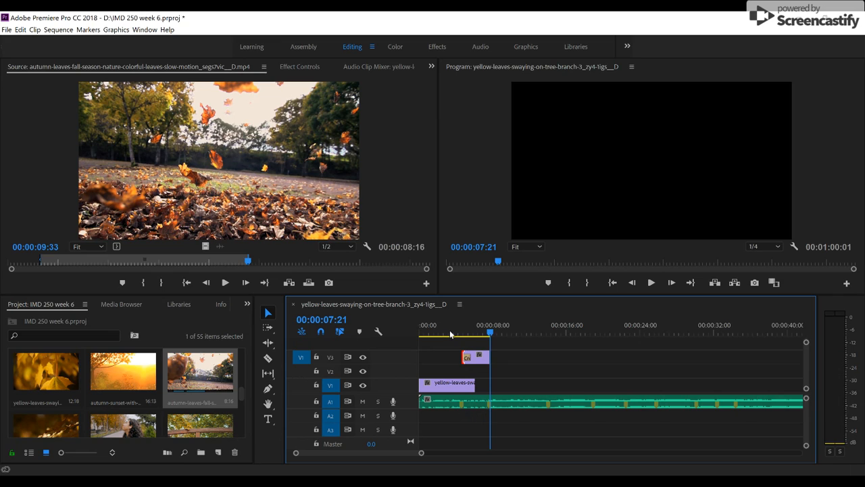